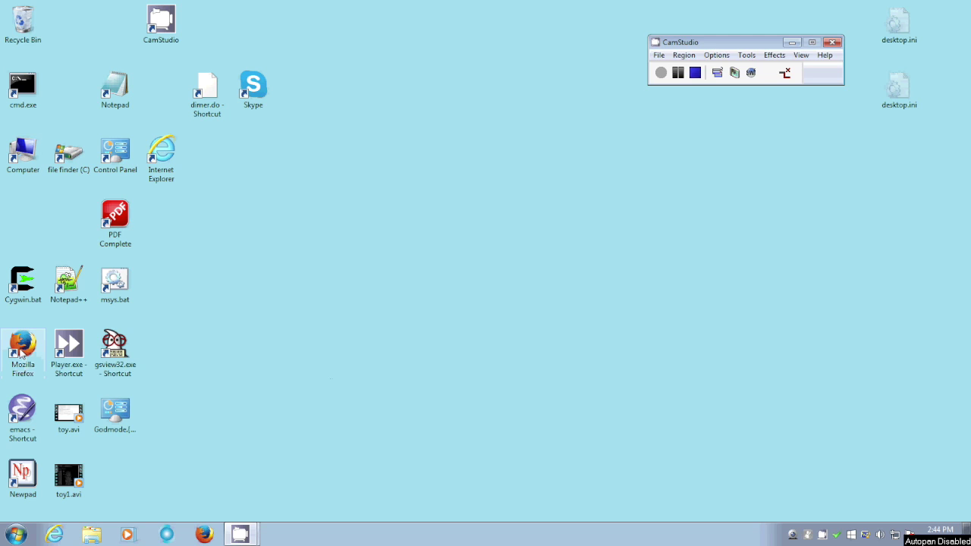
{"action": "left_click", "coordinate": [21, 346]}
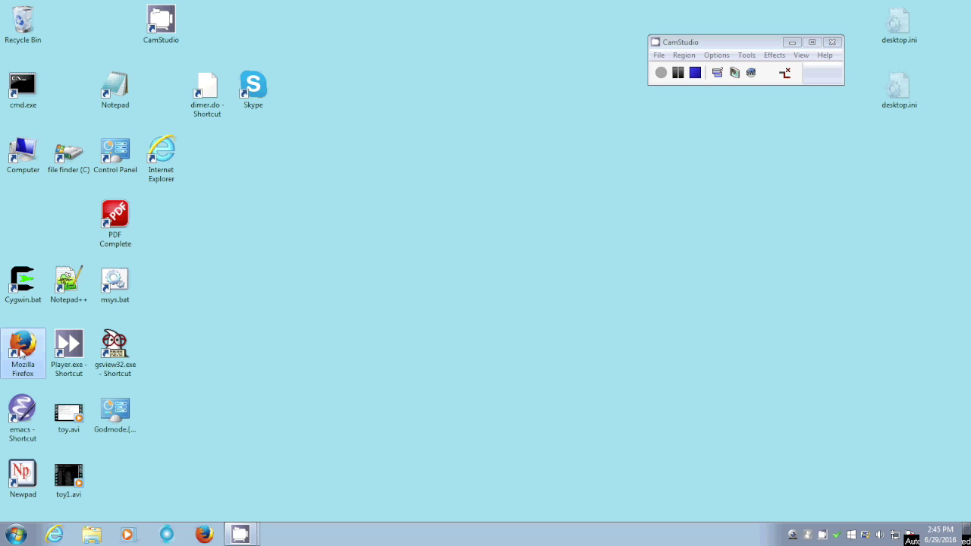
{"action": "double_click", "coordinate": [22, 353]}
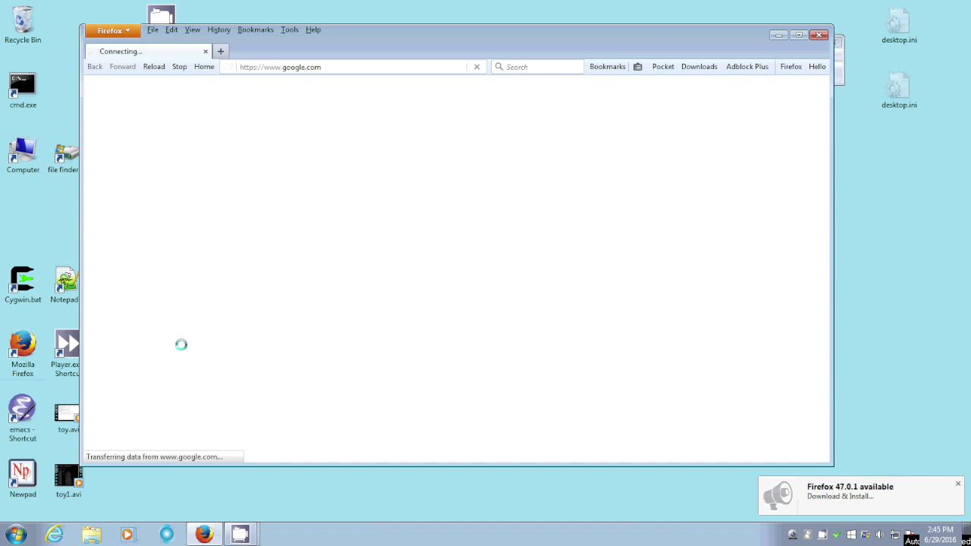
{"action": "left_click", "coordinate": [281, 68]}
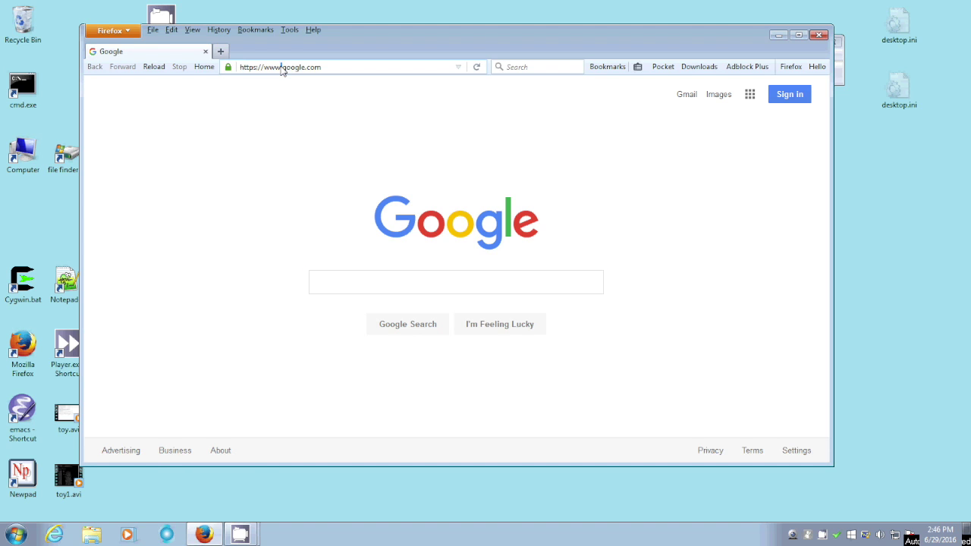
{"action": "key", "text": "Delete"}
{"action": "key", "text": "BackSpace"}
{"action": "key", "text": "BackSpace"}
{"action": "key", "text": "BackSpace"}
{"action": "key", "text": "BackSpace"}
{"action": "key", "text": "BackSpace"}
{"action": "key", "text": "BackSpace"}
{"action": "key", "text": "BackSpace"}
{"action": "key", "text": "BackSpace"}
{"action": "key", "text": "BackSpace"}
{"action": "key", "text": "BackSpace"}
{"action": "key", "text": "BackSpace"}
{"action": "key", "text": "BackSpace"}
{"action": "key", "text": "BackSpace"}
{"action": "key", "text": "BackSpace"}
{"action": "key", "text": "BackSpace"}
{"action": "key", "text": "BackSpace"}
{"action": "key", "text": "BackSpace"}
{"action": "key", "text": "BackSpace"}
{"action": "key", "text": "BackSpace"}
{"action": "key", "text": "BackSpace"}
{"action": "key", "text": "BackSpace"}
{"action": "key", "text": "BackSpace"}
{"action": "type", "text": "www.civilizer.com"}
{"action": "key", "text": "Return"}
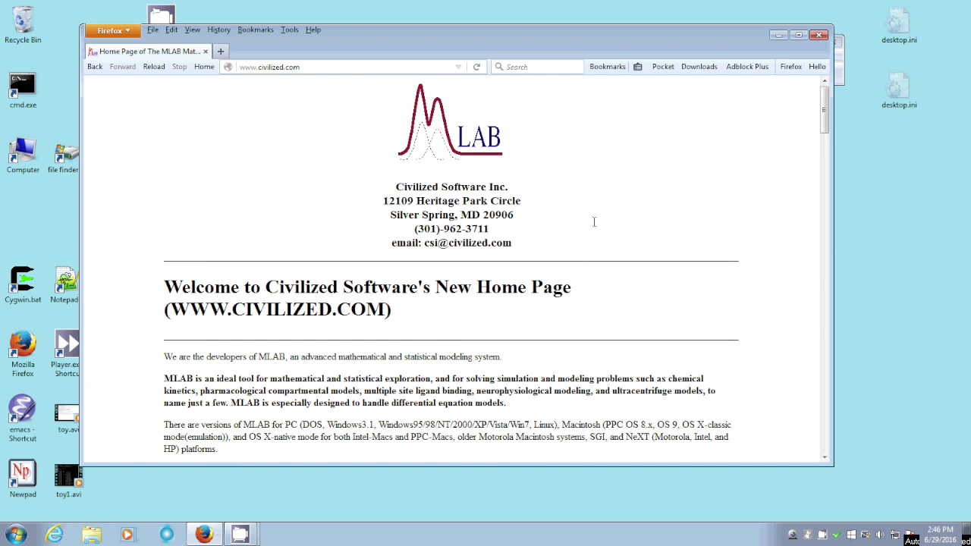
Scroll the MLAB home page and follow the 'Download a FREE trial copy of MLAB' link.
{"action": "left_click_drag", "start_coordinate": [821, 124], "coordinate": [800, 152]}
{"action": "scroll", "coordinate": [796, 155], "scroll_direction": "down", "scroll_amount": 4}
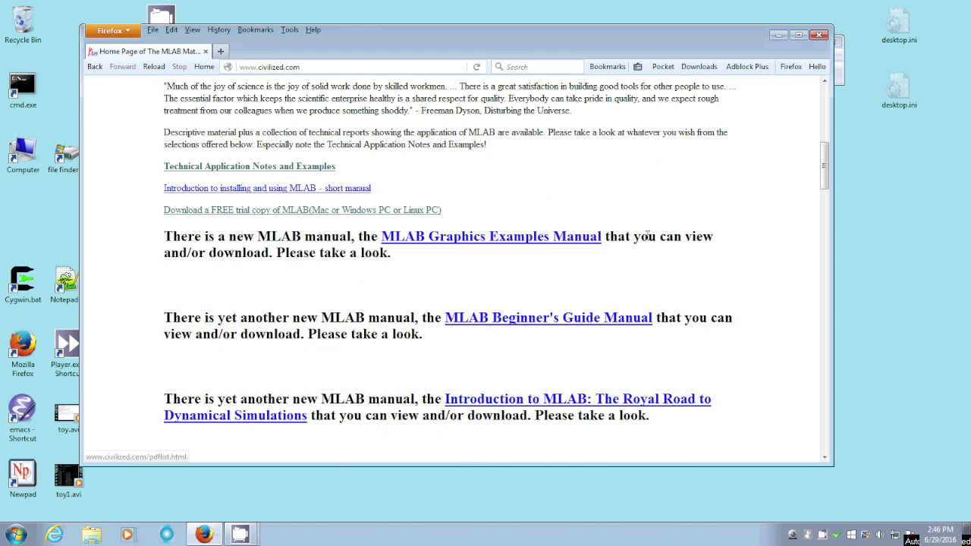
{"action": "left_click_drag", "start_coordinate": [820, 168], "coordinate": [805, 177]}
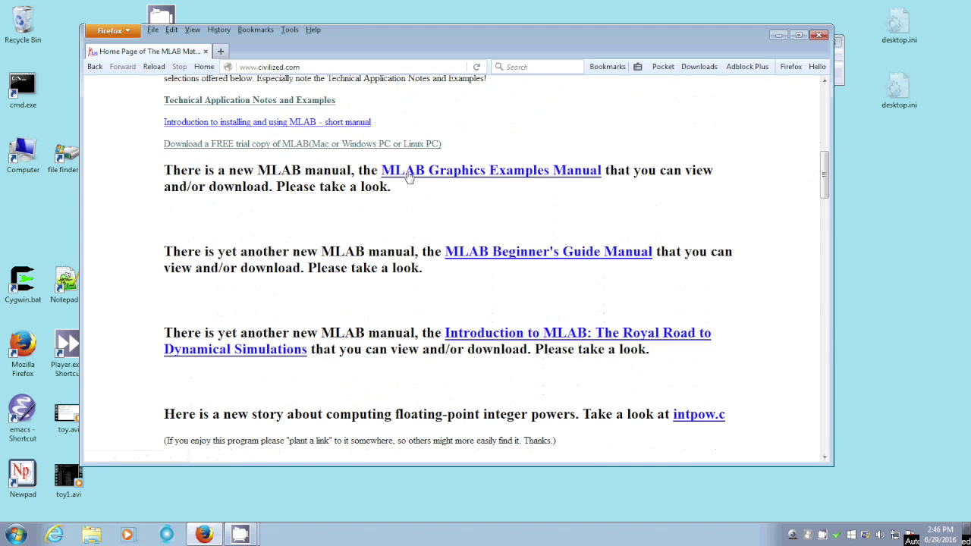
{"action": "left_click", "coordinate": [275, 144]}
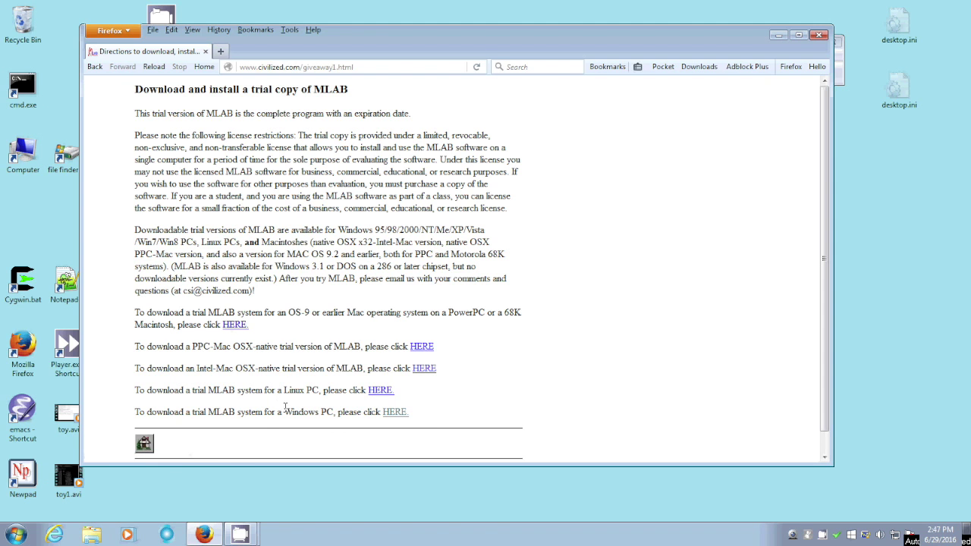
Open the Windows PC directions, read through them, and follow the link to download MLAB for Windows.
{"action": "left_click", "coordinate": [395, 413]}
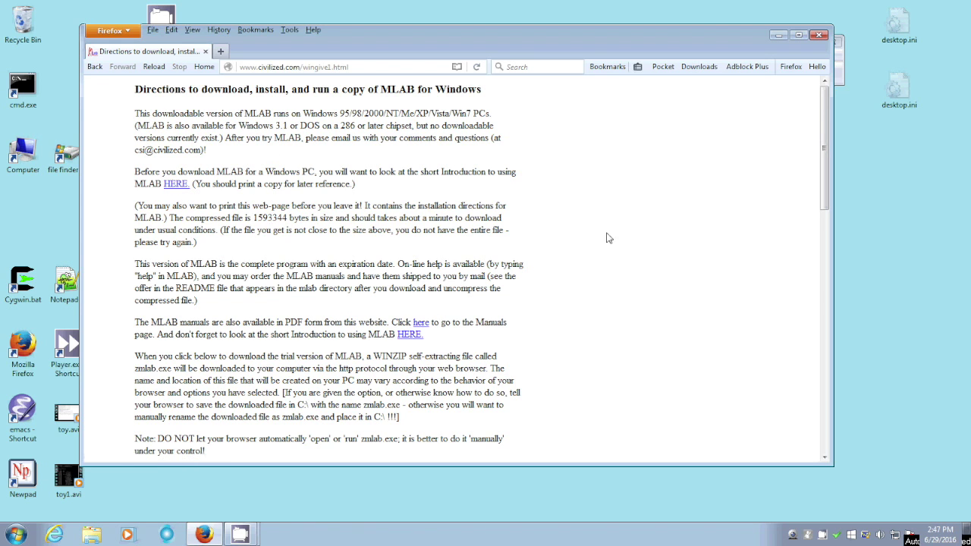
{"action": "left_click_drag", "start_coordinate": [823, 181], "coordinate": [830, 210]}
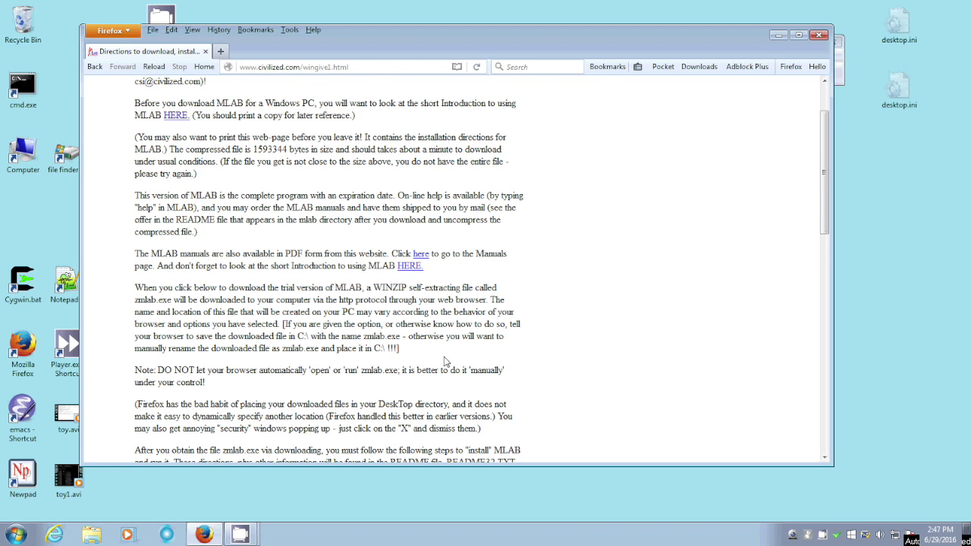
{"action": "left_click_drag", "start_coordinate": [825, 226], "coordinate": [764, 421]}
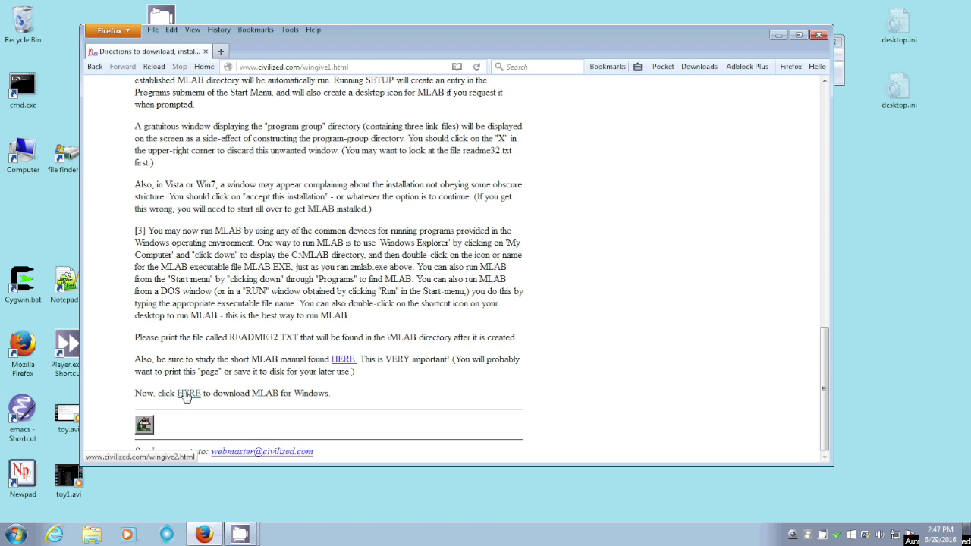
{"action": "left_click", "coordinate": [187, 394]}
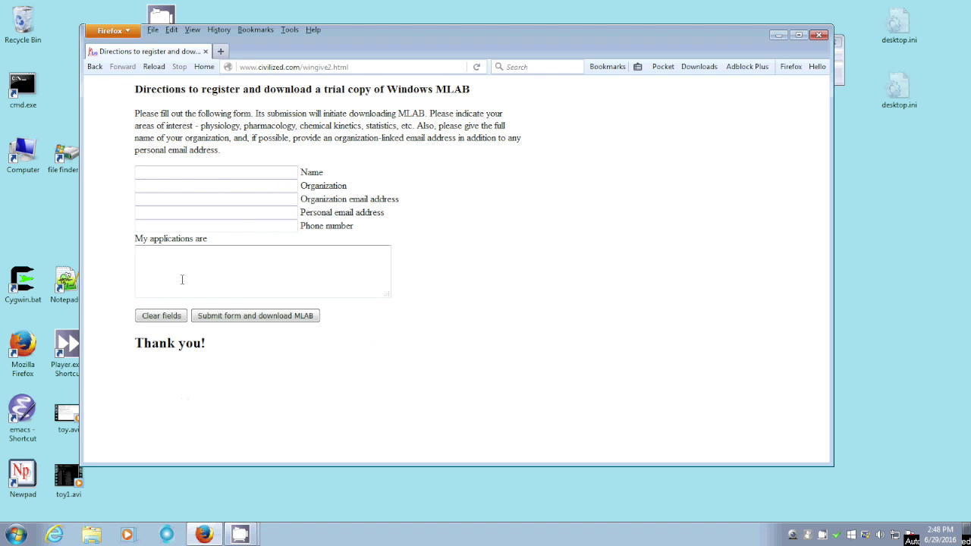
Enter the registrant's name, the organization civilized.com, and the organization e-mail address.
{"action": "left_click", "coordinate": [142, 171]}
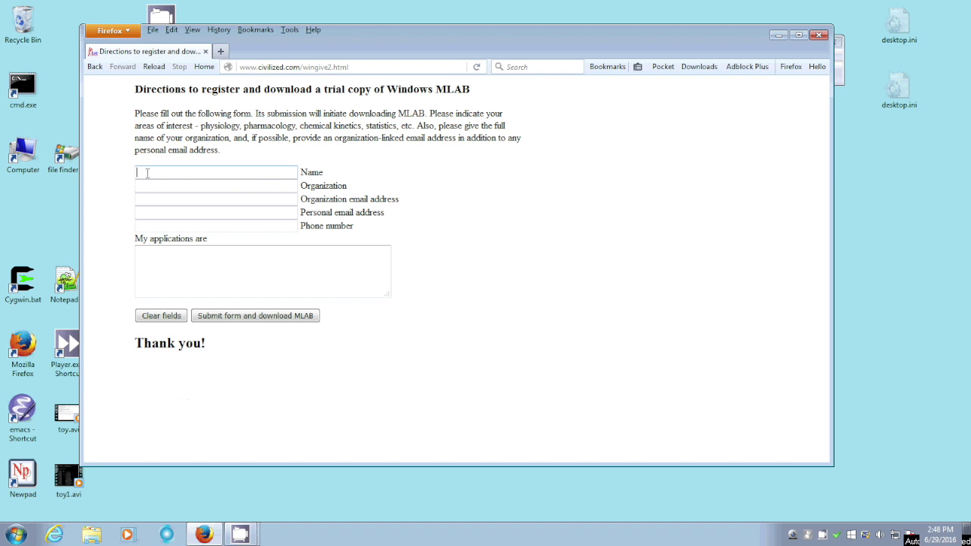
{"action": "left_click", "coordinate": [145, 183]}
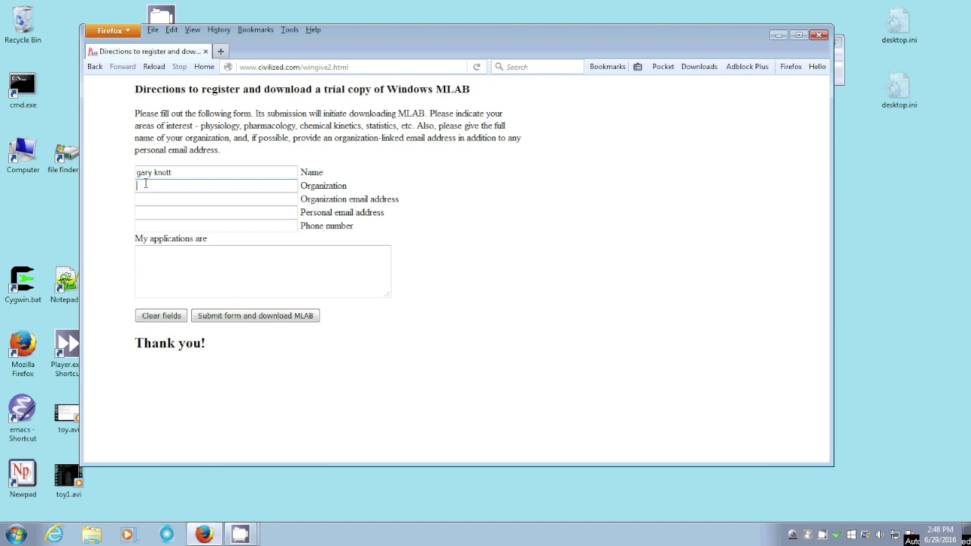
{"action": "type", "text": "civili"}
{"action": "left_click", "coordinate": [198, 173]}
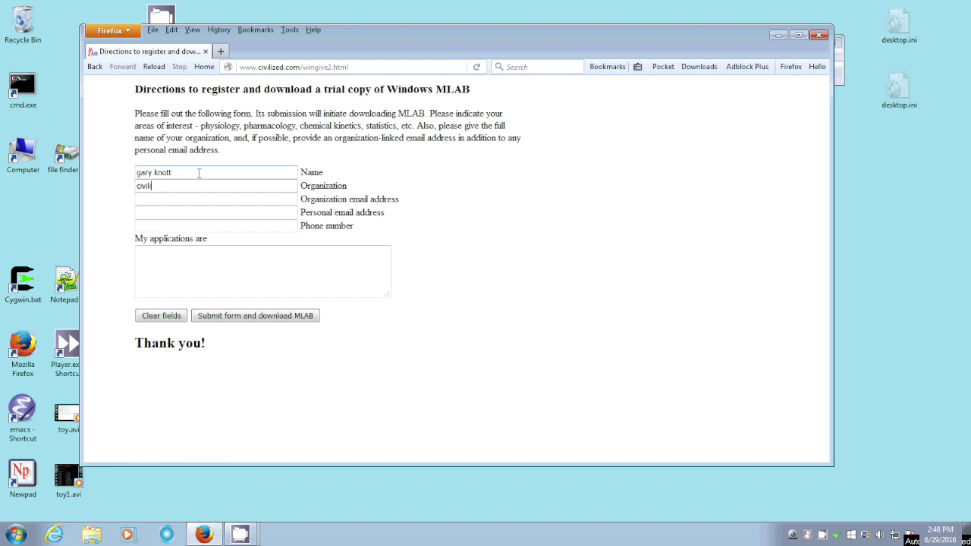
{"action": "type", "text": "zed.com"}
{"action": "left_click", "coordinate": [152, 200]}
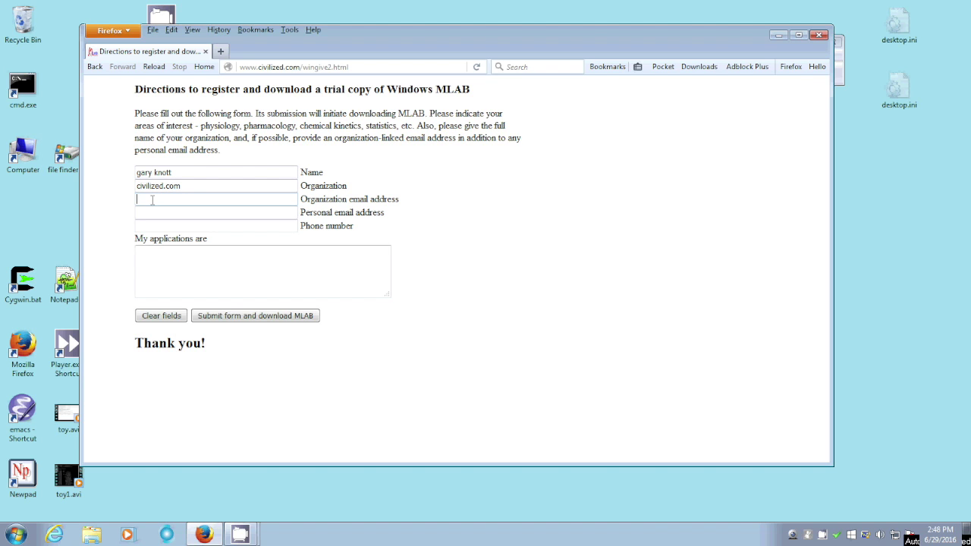
Fill in the personal e-mail address and the phone number, correcting a typo.
{"action": "left_click", "coordinate": [146, 212]}
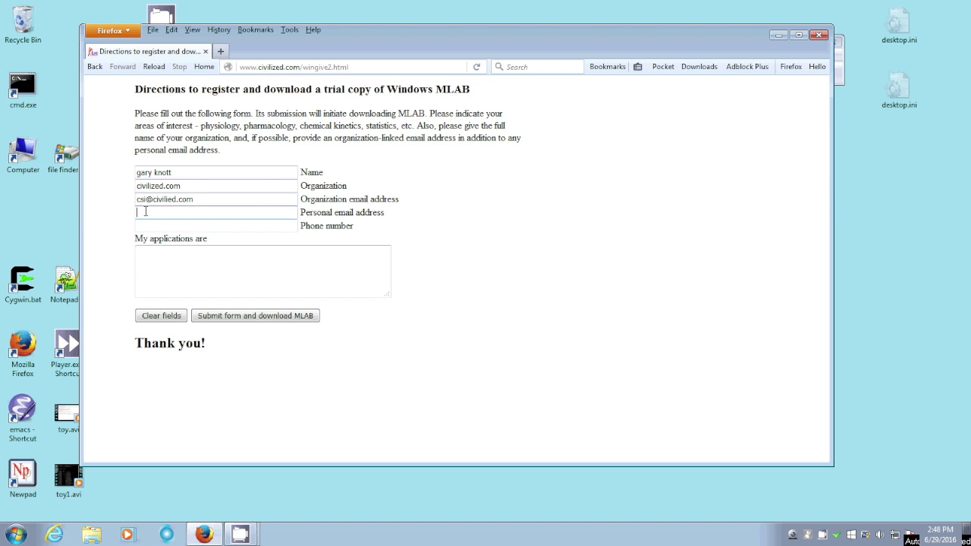
{"action": "left_click", "coordinate": [144, 224]}
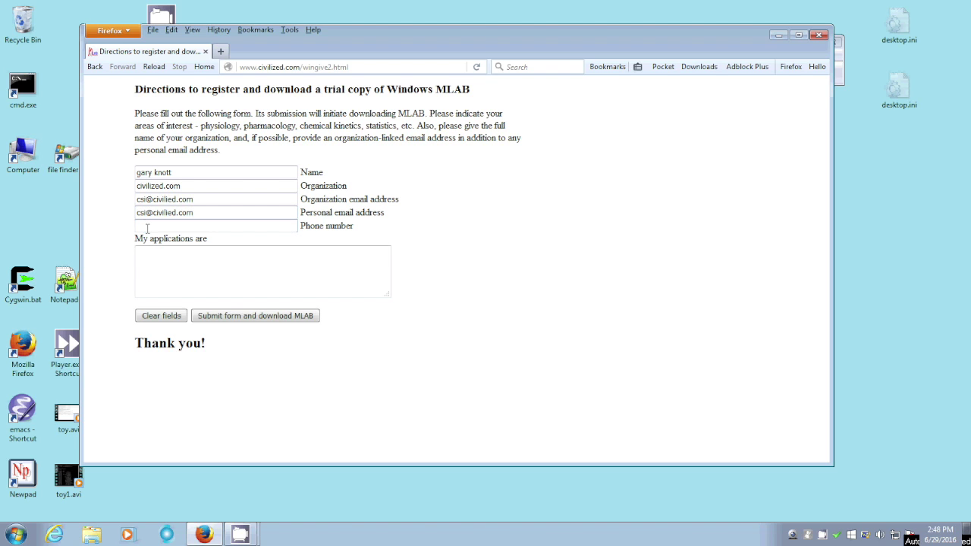
Enter 'Showing how to install MLAB' as the applications and submit the form.
{"action": "left_click", "coordinate": [154, 255]}
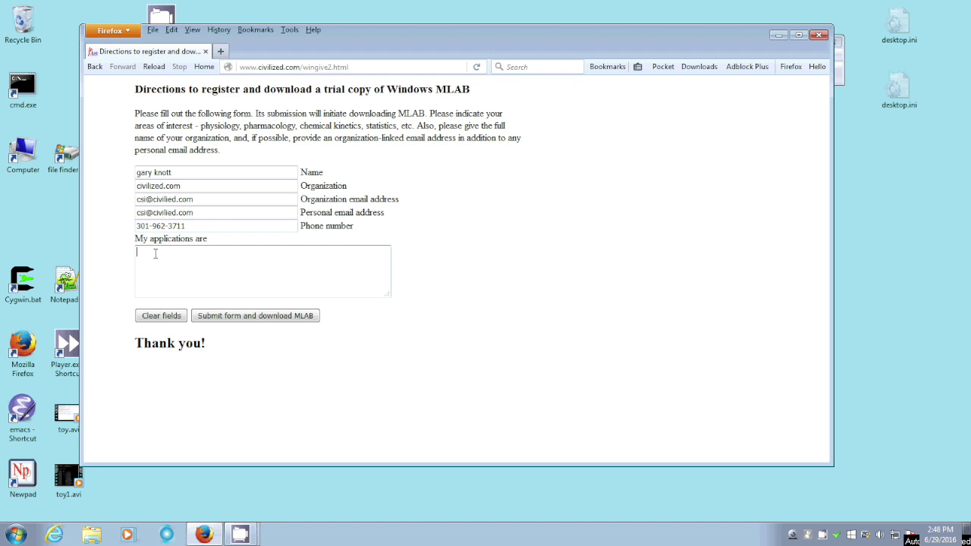
{"action": "type", "text": "Showing how to i"}
{"action": "type", "text": "nstall MLAB"}
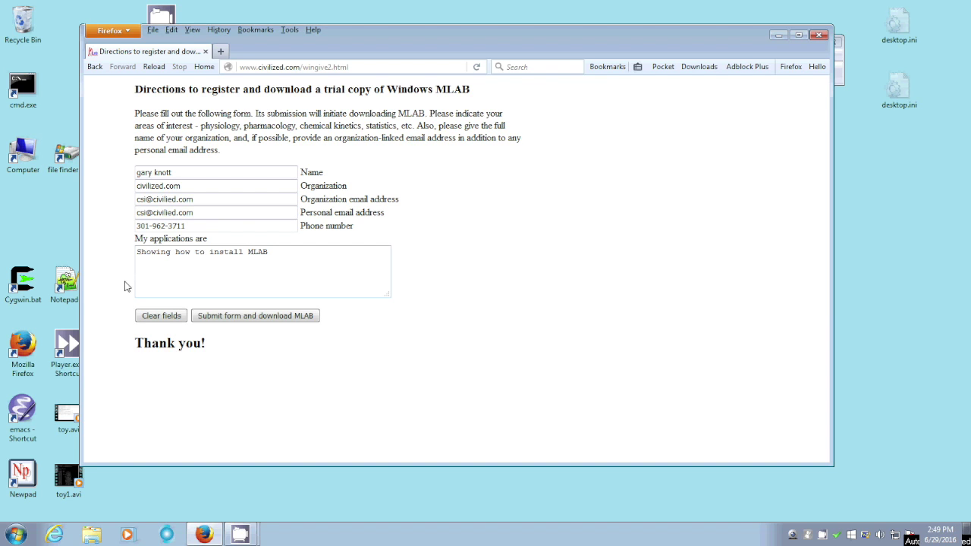
{"action": "left_click", "coordinate": [242, 322]}
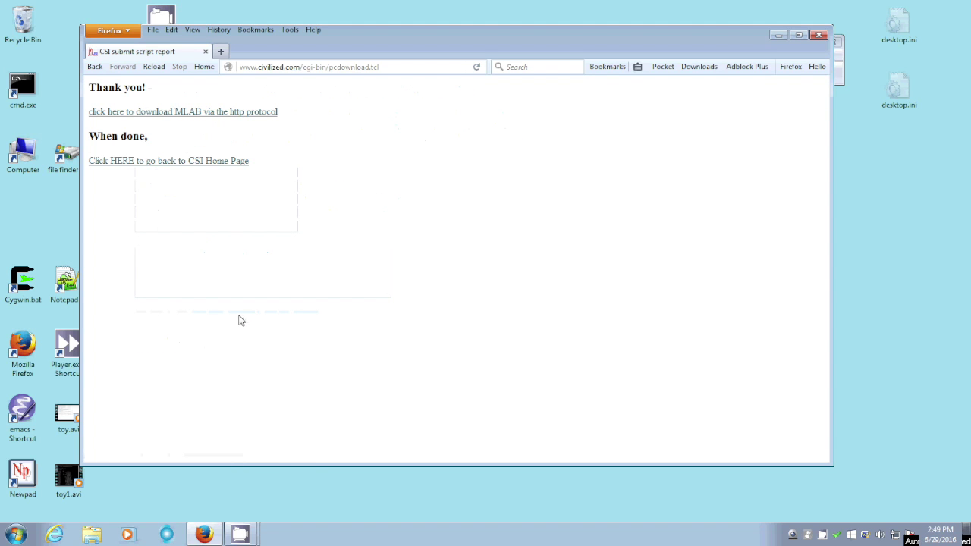
Download zmlab.exe from the Thank you page and save it to the Desktop.
{"action": "left_click", "coordinate": [188, 112]}
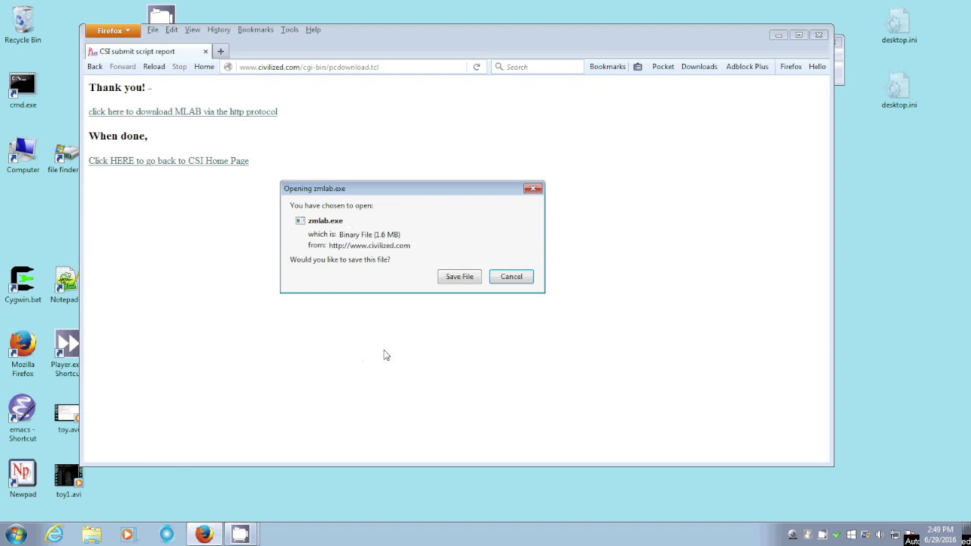
{"action": "left_click", "coordinate": [464, 277]}
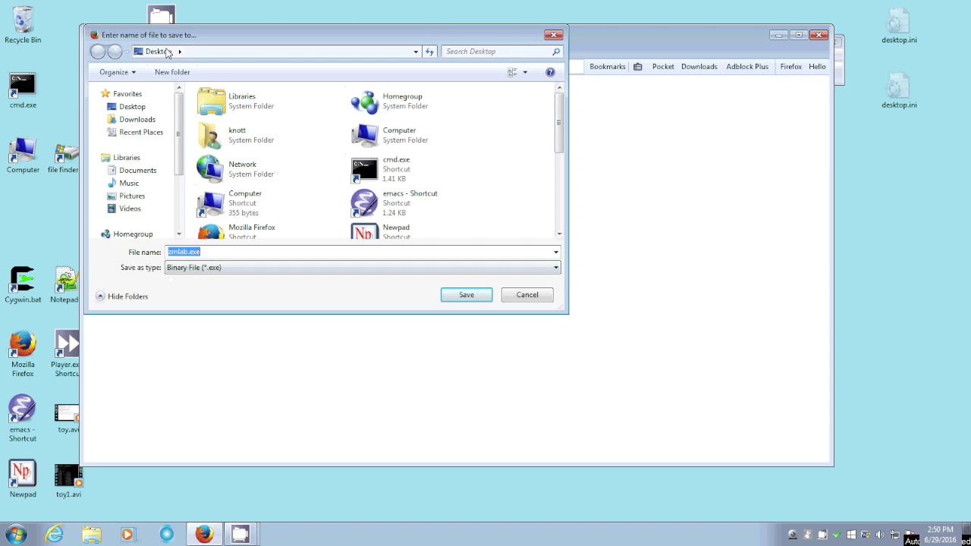
{"action": "left_click", "coordinate": [468, 298]}
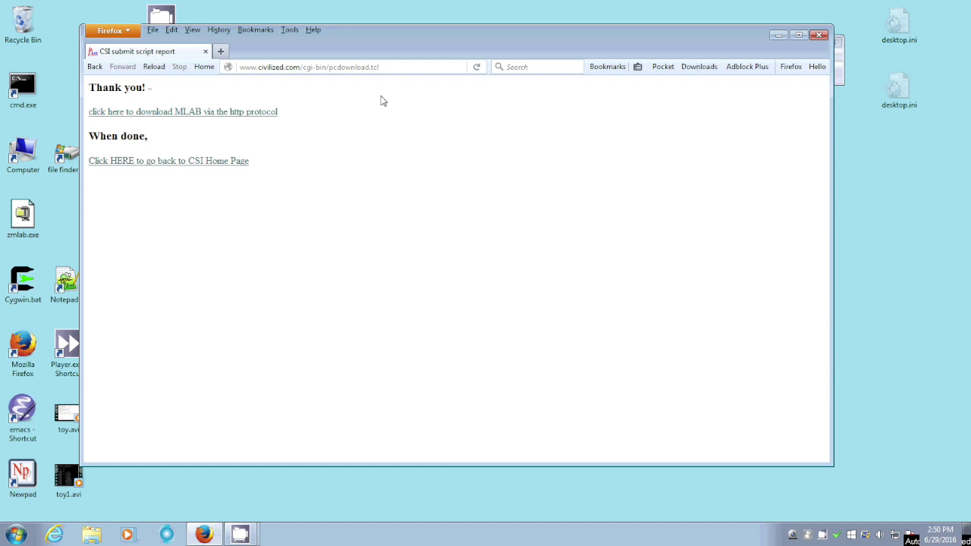
Move the Firefox window aside, return to the CSI home page, and close Firefox.
{"action": "left_click_drag", "start_coordinate": [348, 28], "coordinate": [513, 74]}
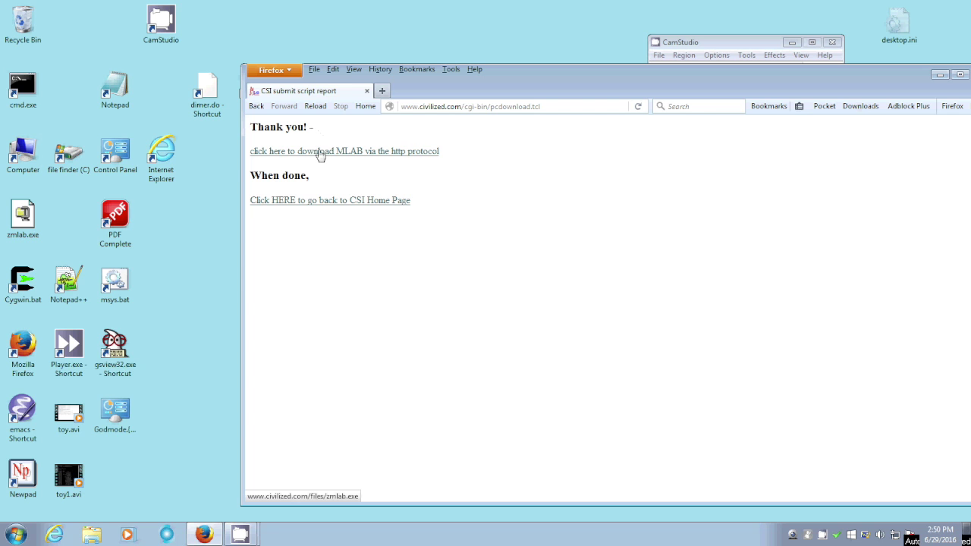
{"action": "left_click", "coordinate": [311, 202]}
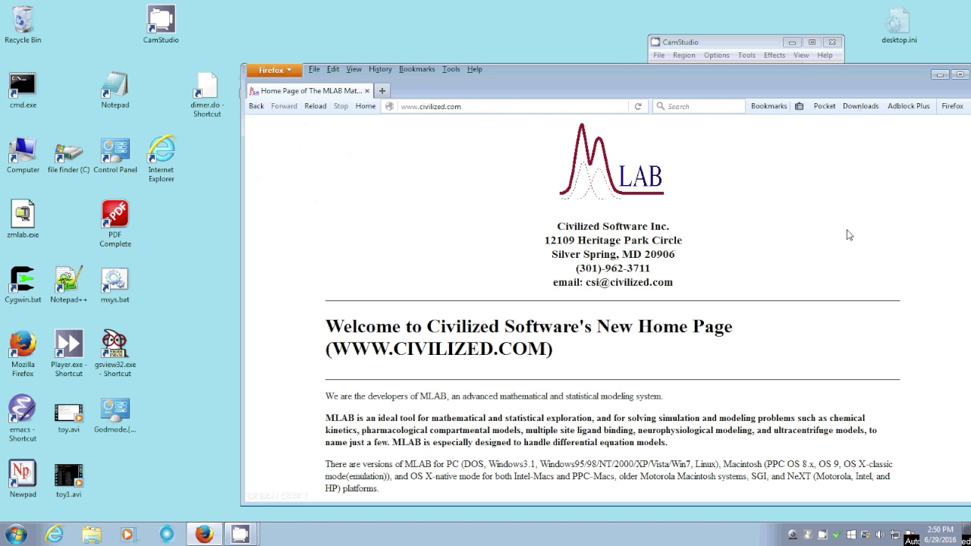
{"action": "left_click", "coordinate": [961, 76]}
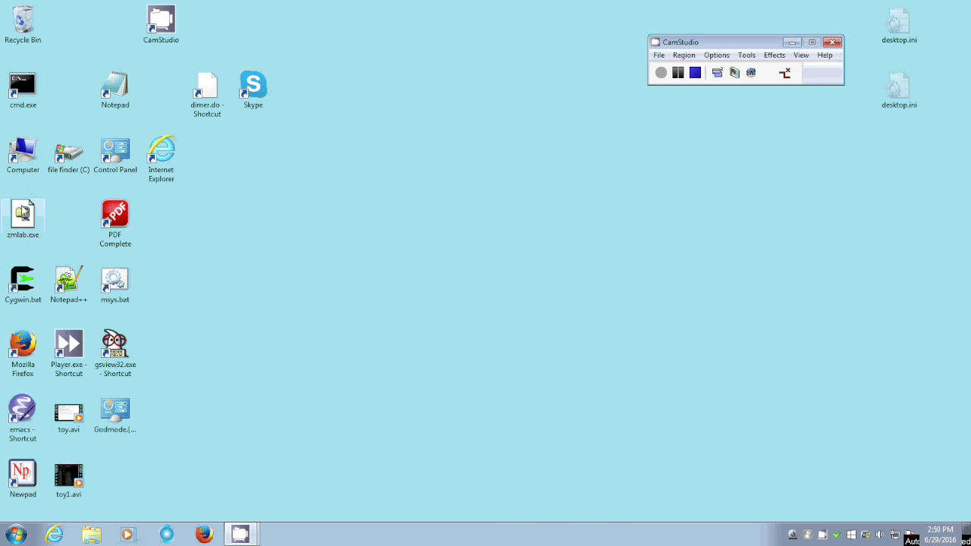
Run zmlab.exe from the desktop, allowing it past the security warning.
{"action": "double_click", "coordinate": [23, 214]}
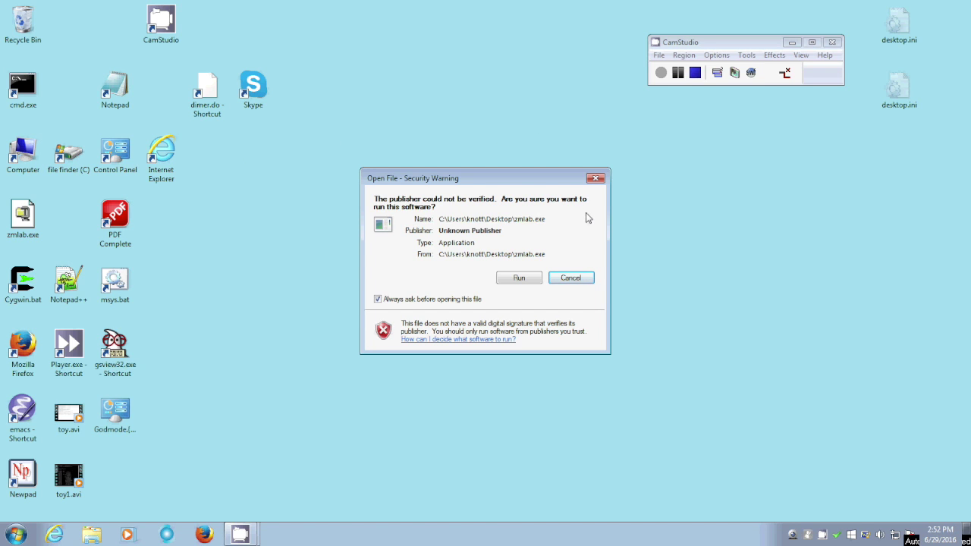
{"action": "left_click", "coordinate": [517, 280]}
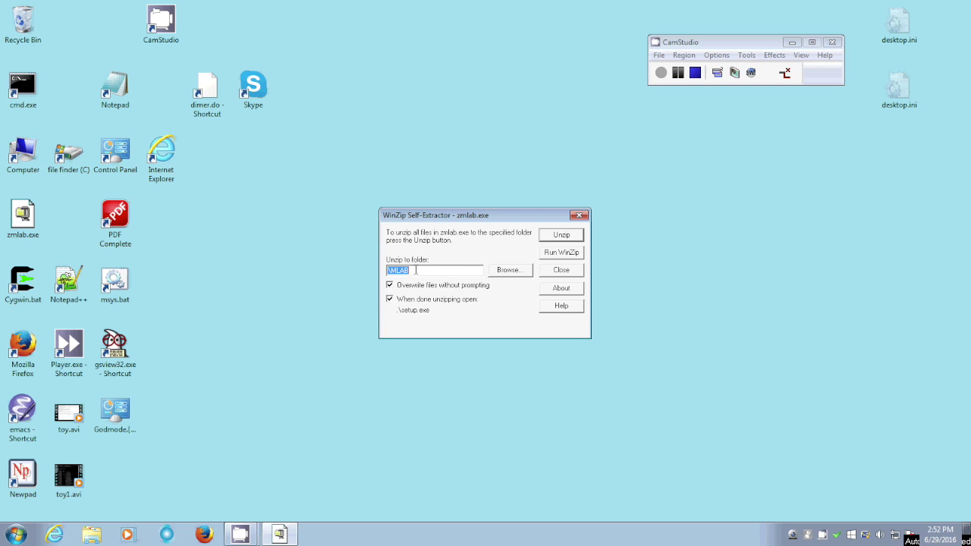
Unzip the 52 MLAB files, confirm the success message, and close the setup console.
{"action": "left_click", "coordinate": [561, 238]}
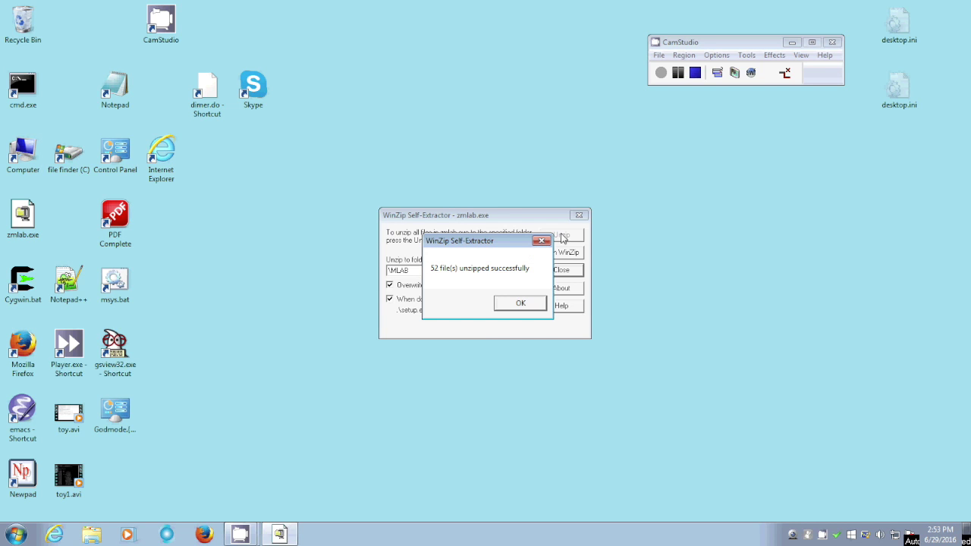
{"action": "left_click", "coordinate": [511, 304]}
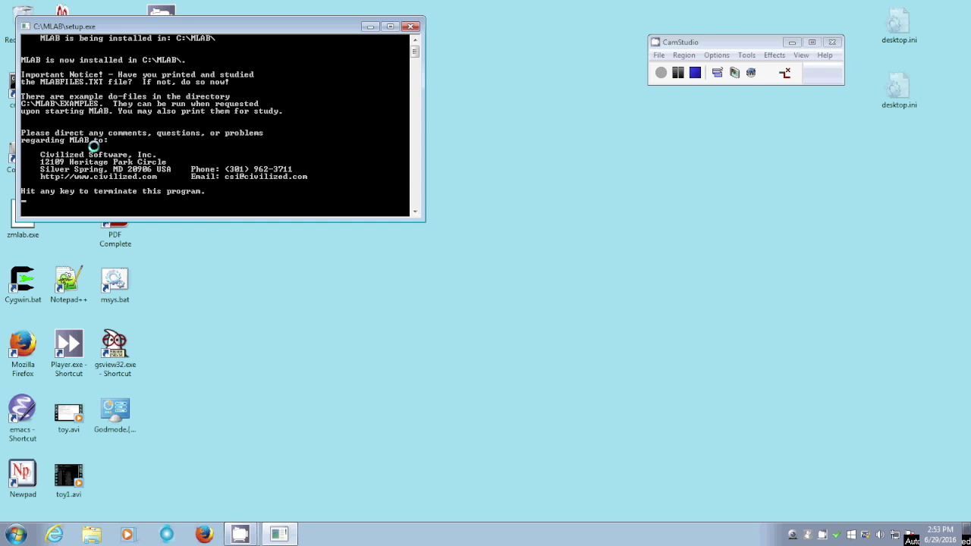
{"action": "key", "text": "Return"}
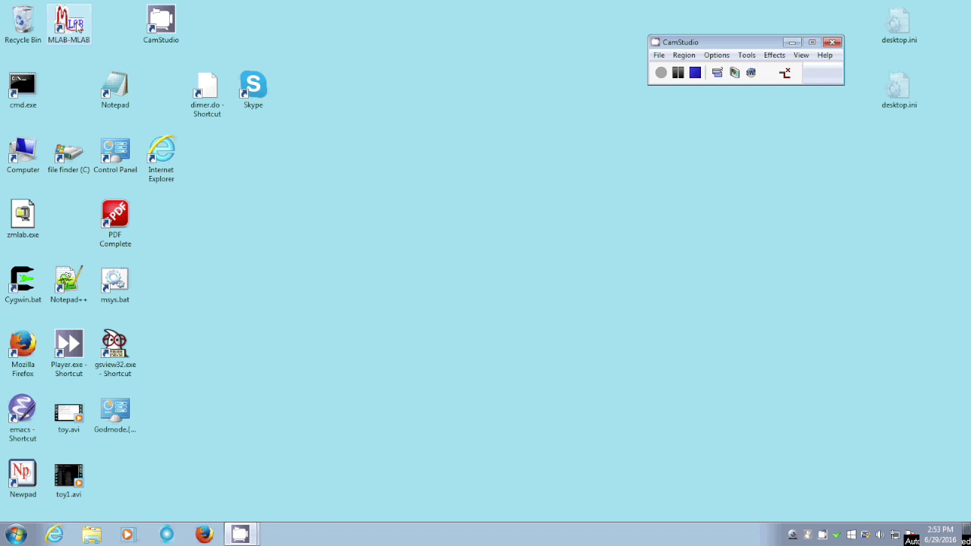
{"action": "double_click", "coordinate": [73, 23]}
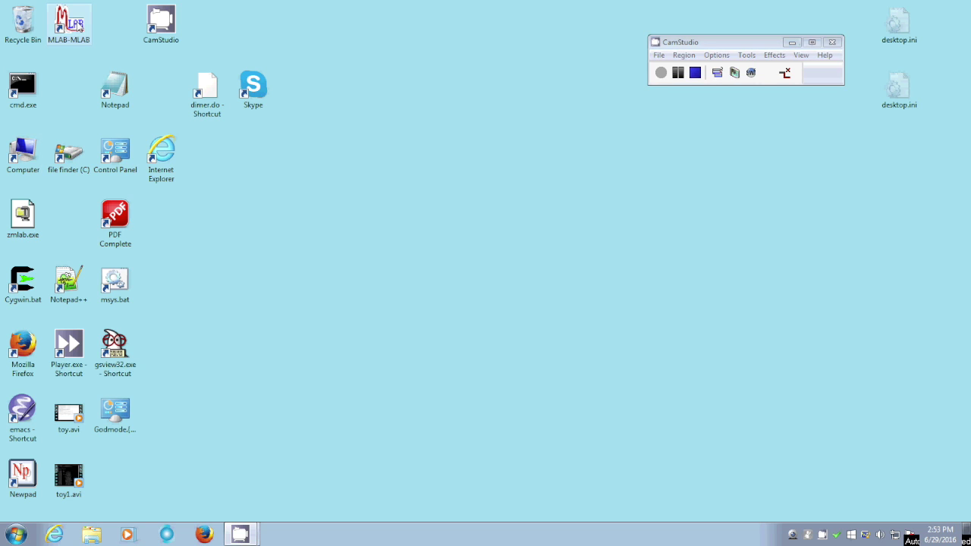
{"action": "right_click", "coordinate": [75, 23]}
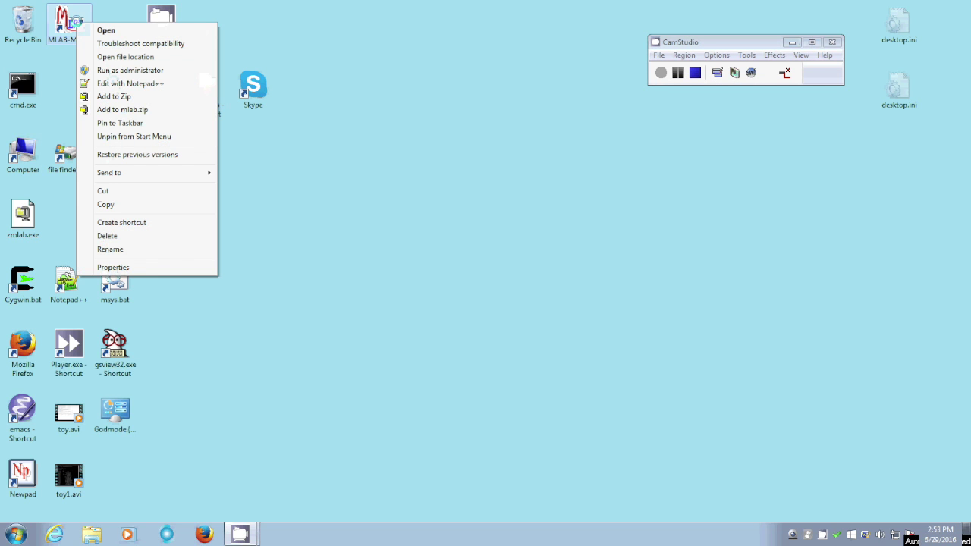
{"action": "left_click", "coordinate": [100, 271]}
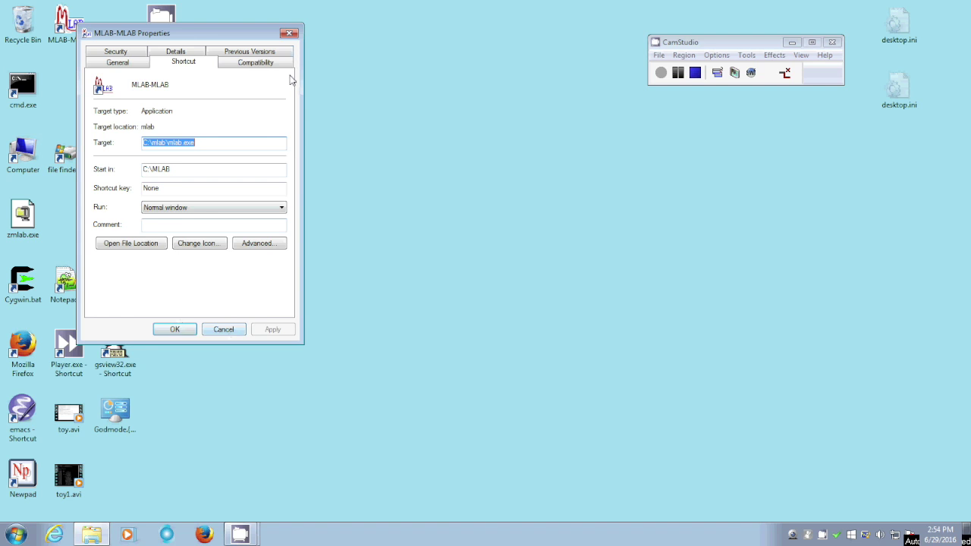
{"action": "left_click", "coordinate": [289, 33]}
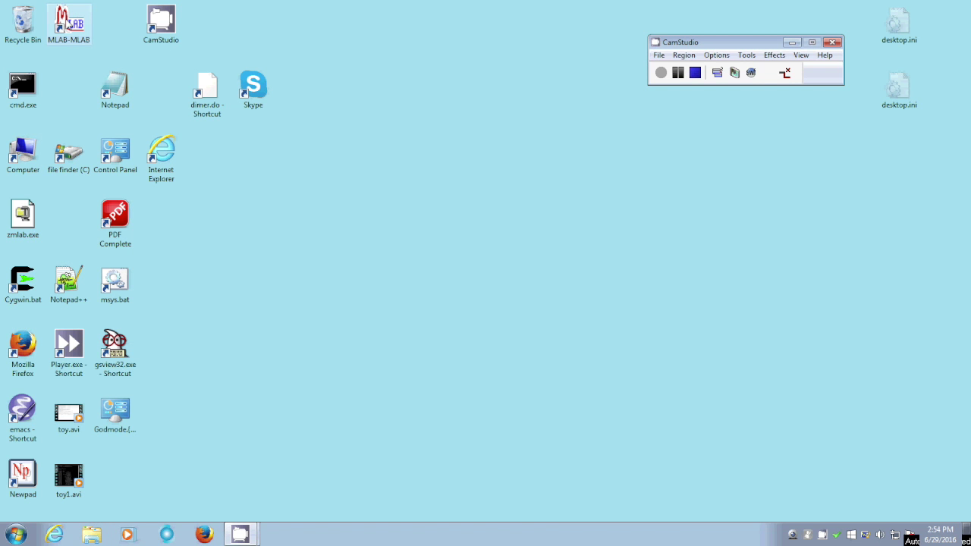
Start MLAB from the MLAB-MLAB desktop shortcut and move the Welcome to MLAB dialog right.
{"action": "double_click", "coordinate": [67, 22]}
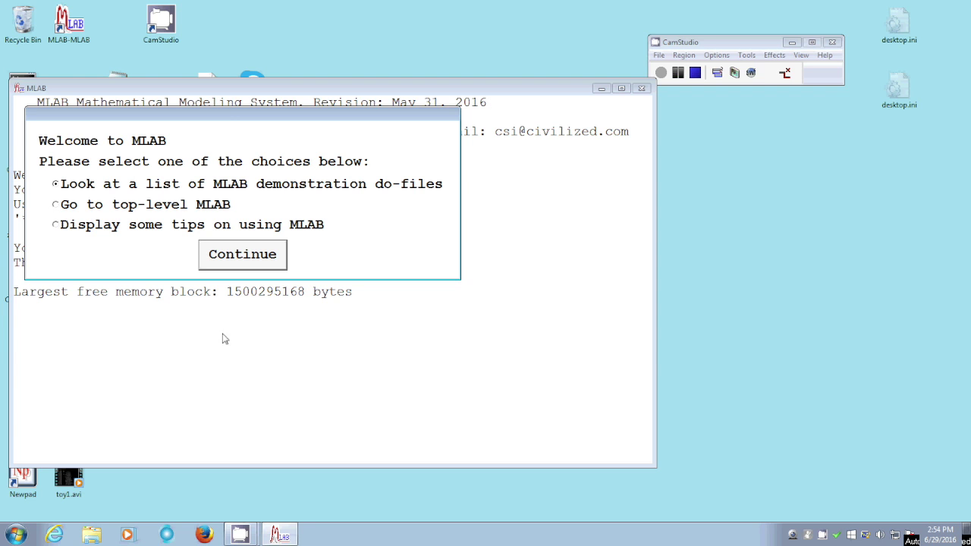
{"action": "left_click_drag", "start_coordinate": [233, 115], "coordinate": [682, 204]}
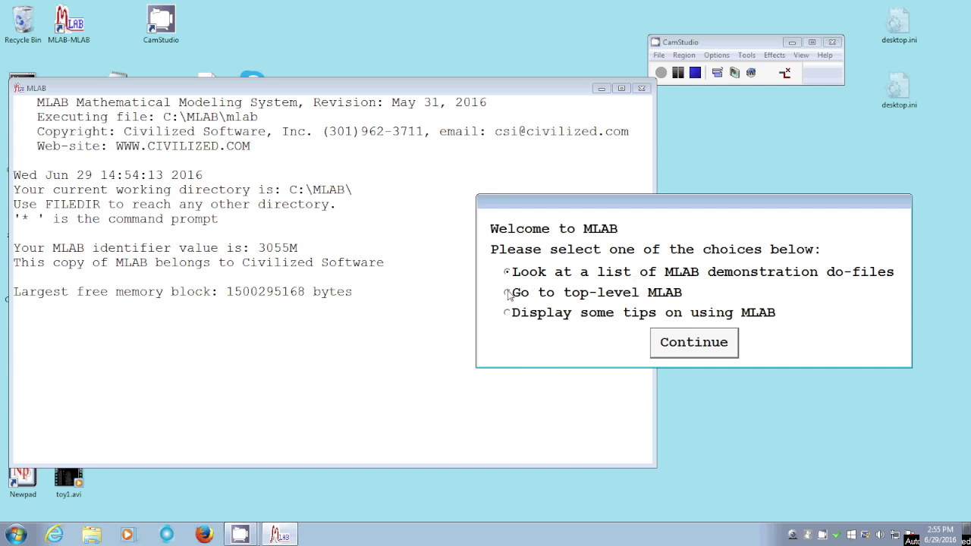
Go to top-level MLAB, evaluate cos(3.14159) to get -1, then exit MLAB.
{"action": "left_click", "coordinate": [508, 293]}
{"action": "left_click", "coordinate": [676, 342]}
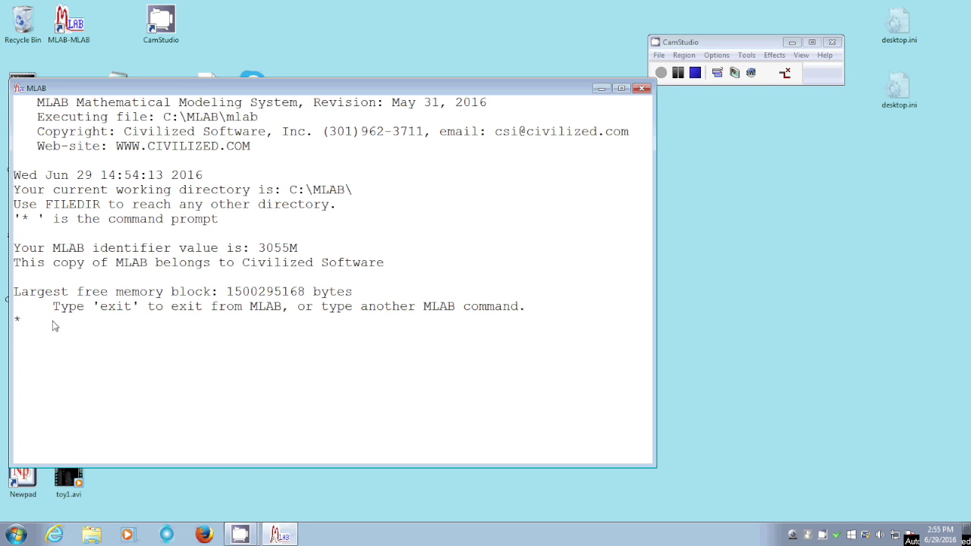
{"action": "type", "text": "type cos(3.14159)"}
{"action": "key", "text": "Return"}
{"action": "type", "text": "exit"}
{"action": "key", "text": "Return"}
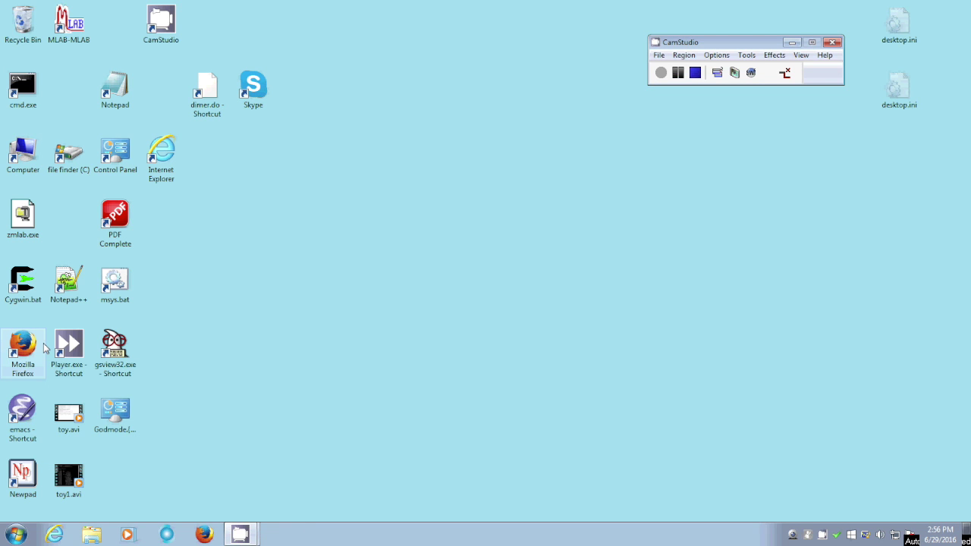